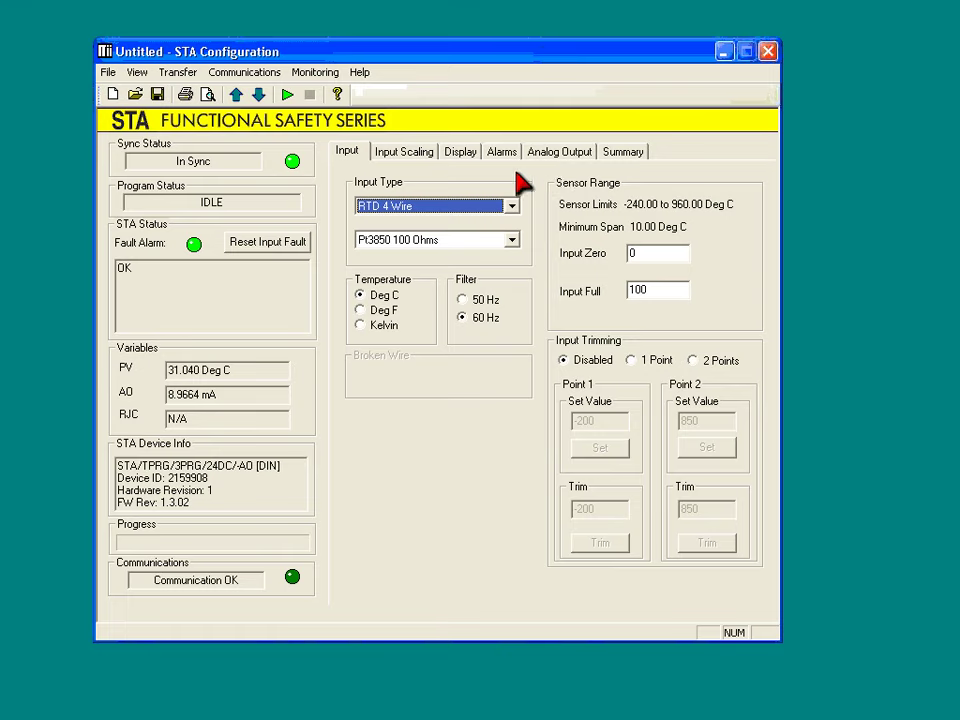
Compare the analog output's process variable range with the sensor's Input Zero and Input Full settings, and return to the analog output settings
click(557, 153)
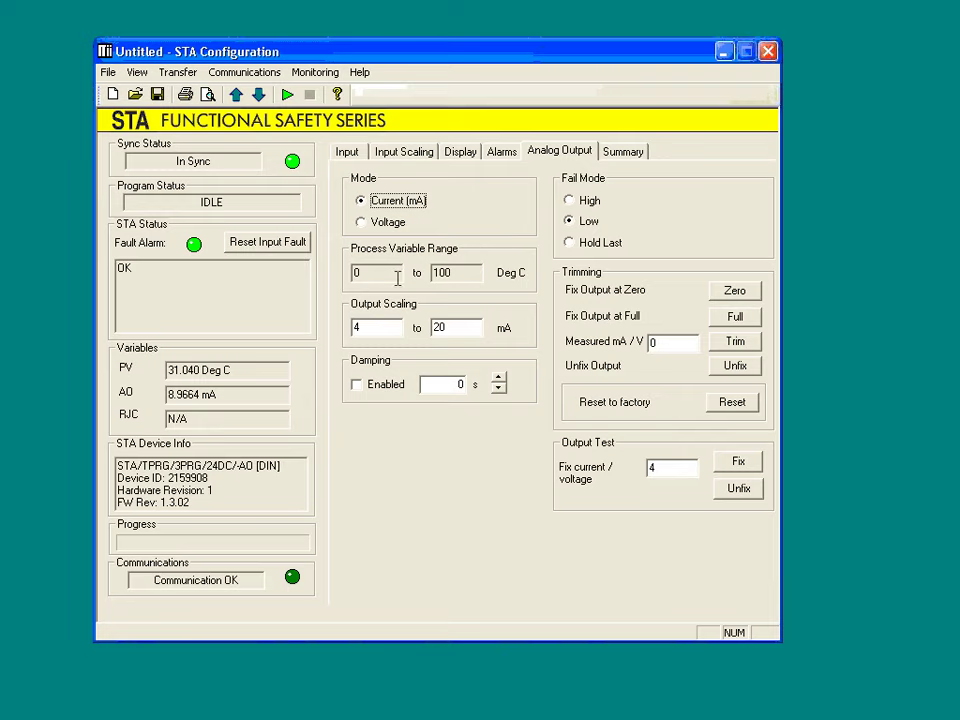
click(347, 155)
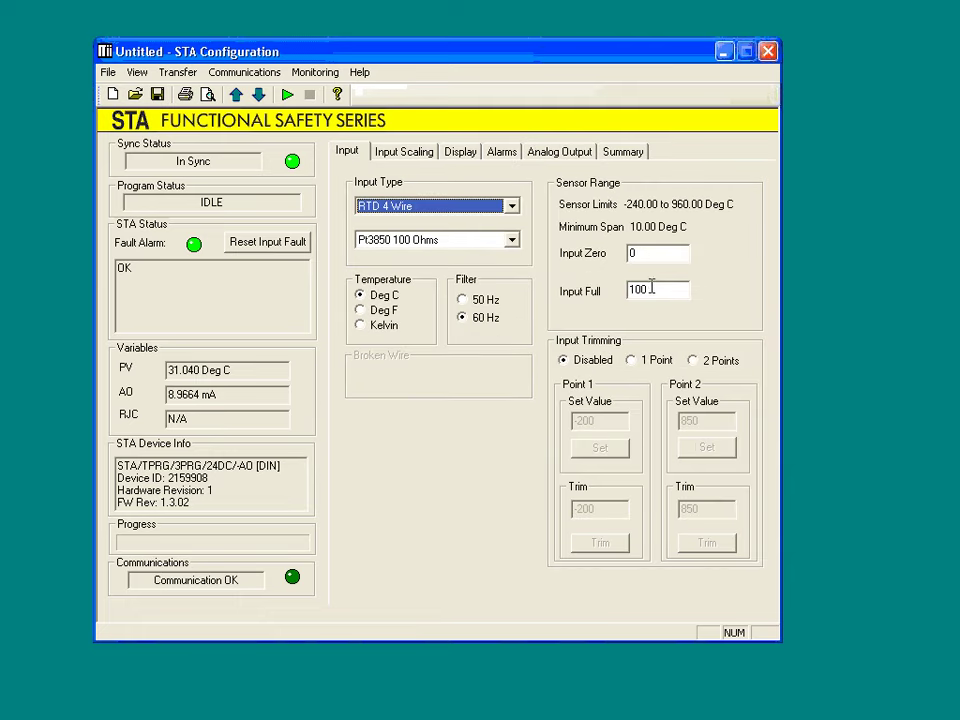
click(560, 152)
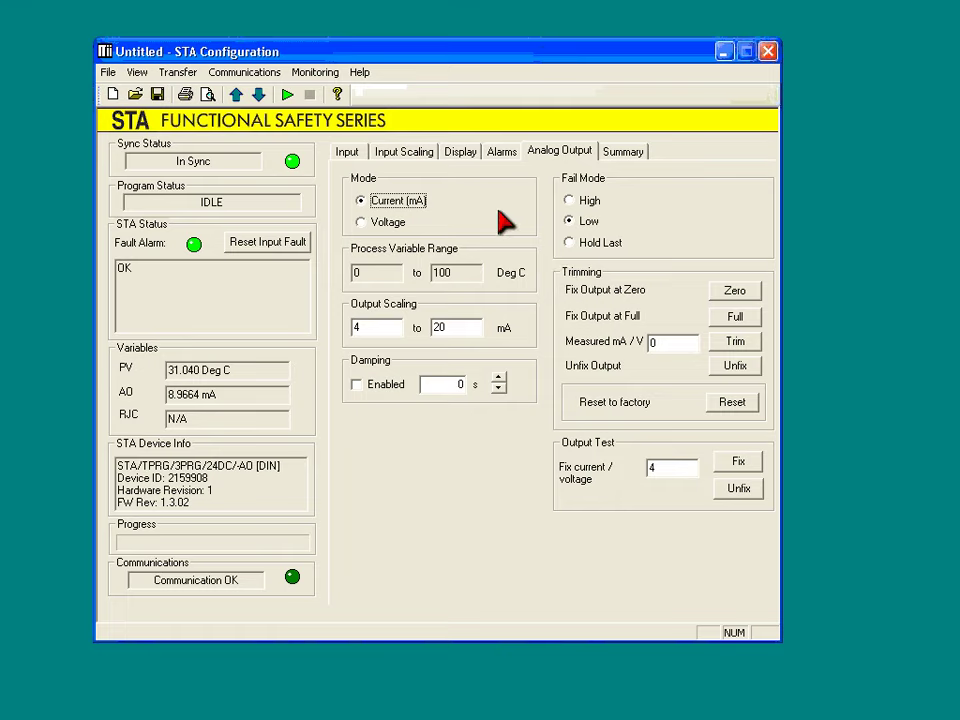
Try the Voltage mode for the analog output and switch back to Current (mA)
click(362, 222)
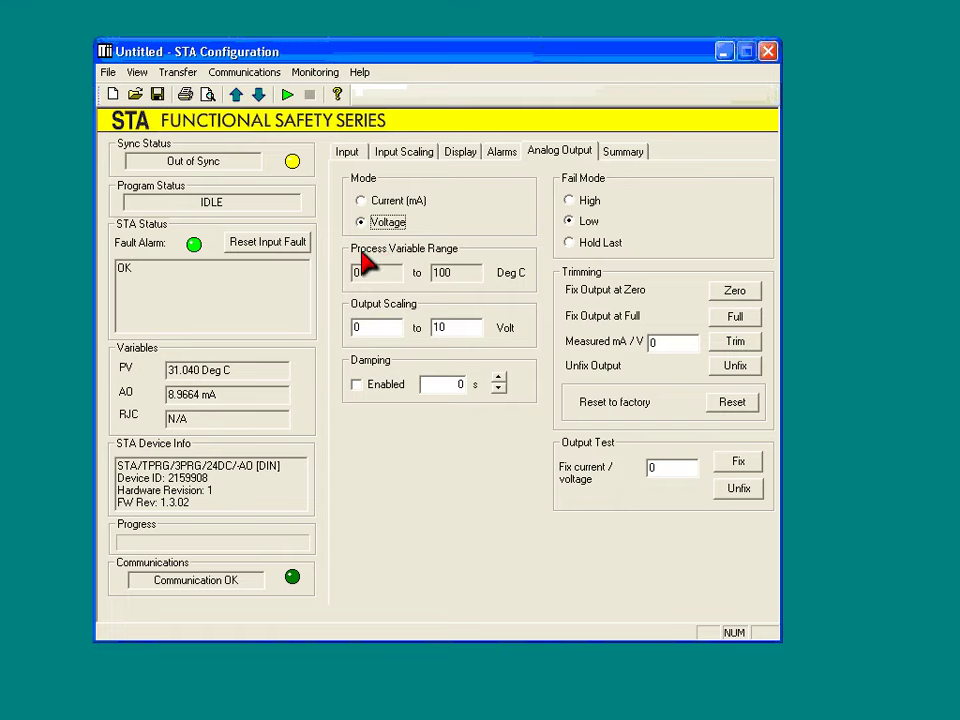
click(361, 200)
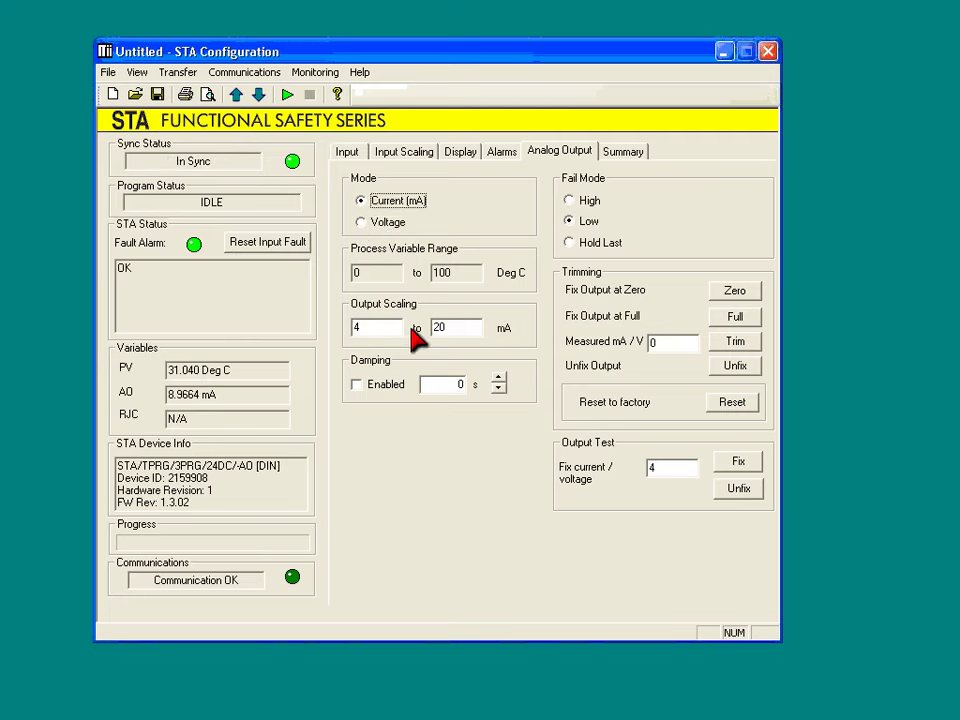
Try 12 mA as the upper output scaling limit and set it back to 20 mA
click(446, 328)
drag(446, 328, 418, 328)
text(12)
drag(465, 328, 403, 327)
text(20)
Try output damping with values of 30 s and 5 s, and disable damping again
click(356, 386)
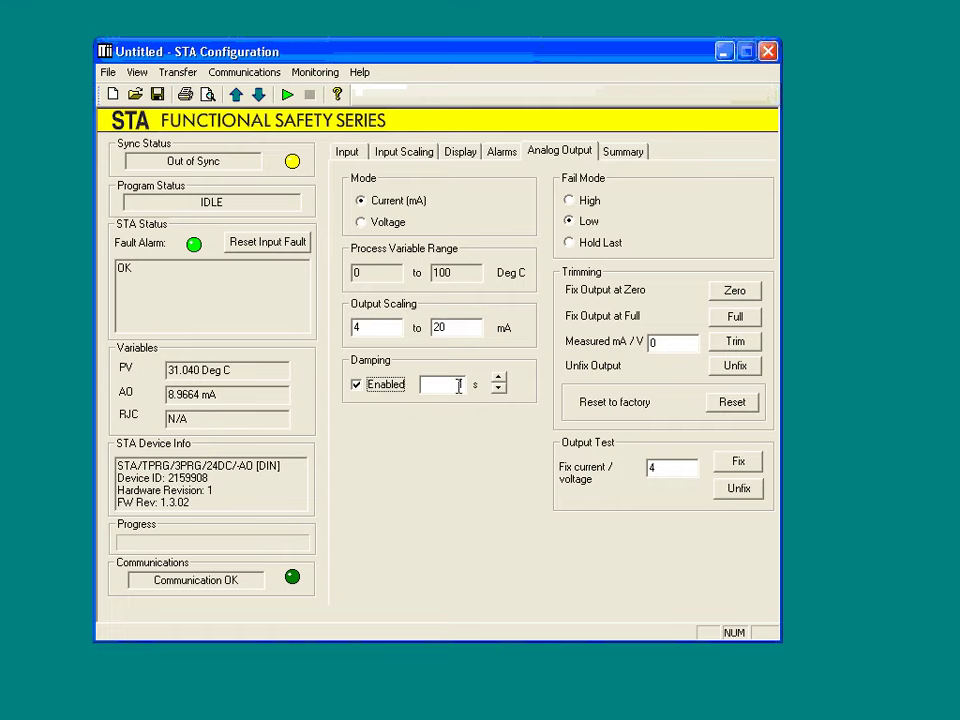
double_click(458, 386)
text(30)
double_click(440, 386)
text(5)
click(358, 386)
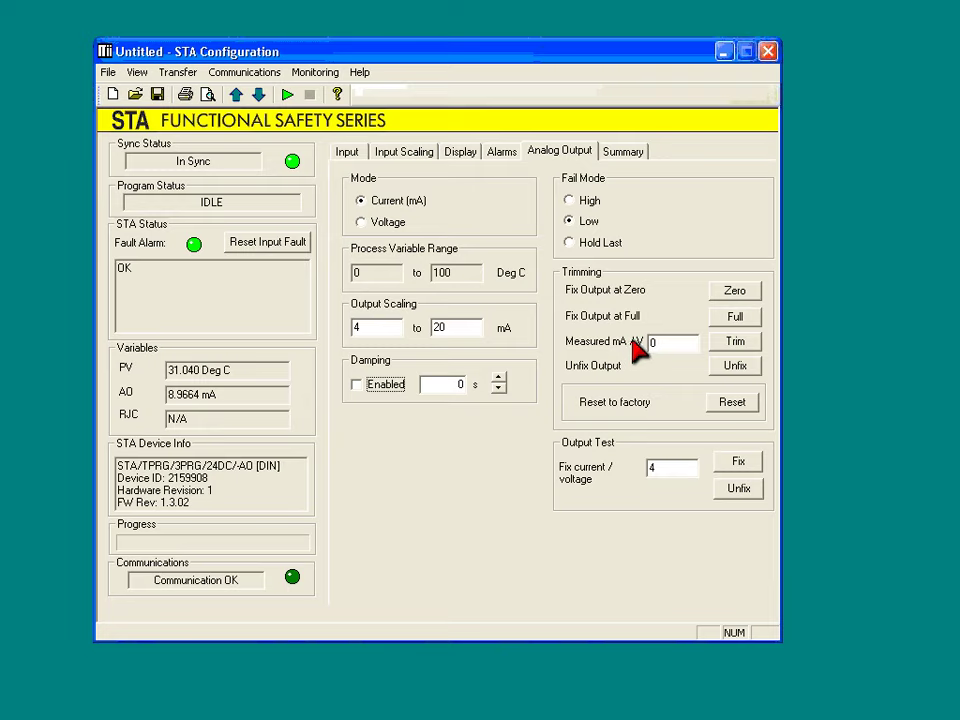
Fix the analog output at full scale and trim it with a measured value of 19.8 mA
click(735, 318)
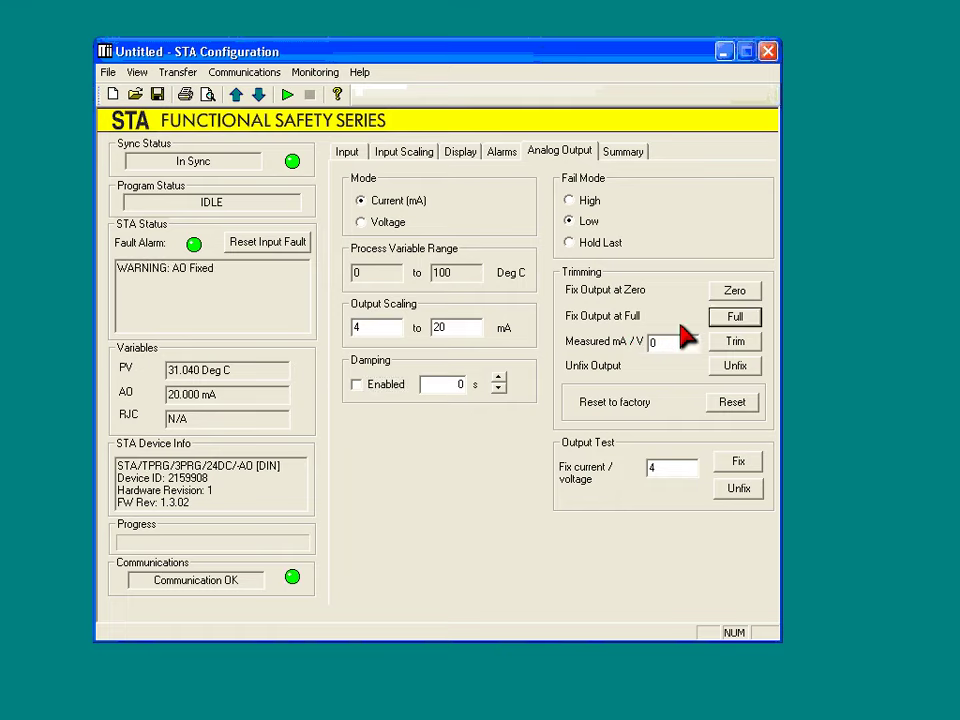
double_click(672, 343)
click(737, 343)
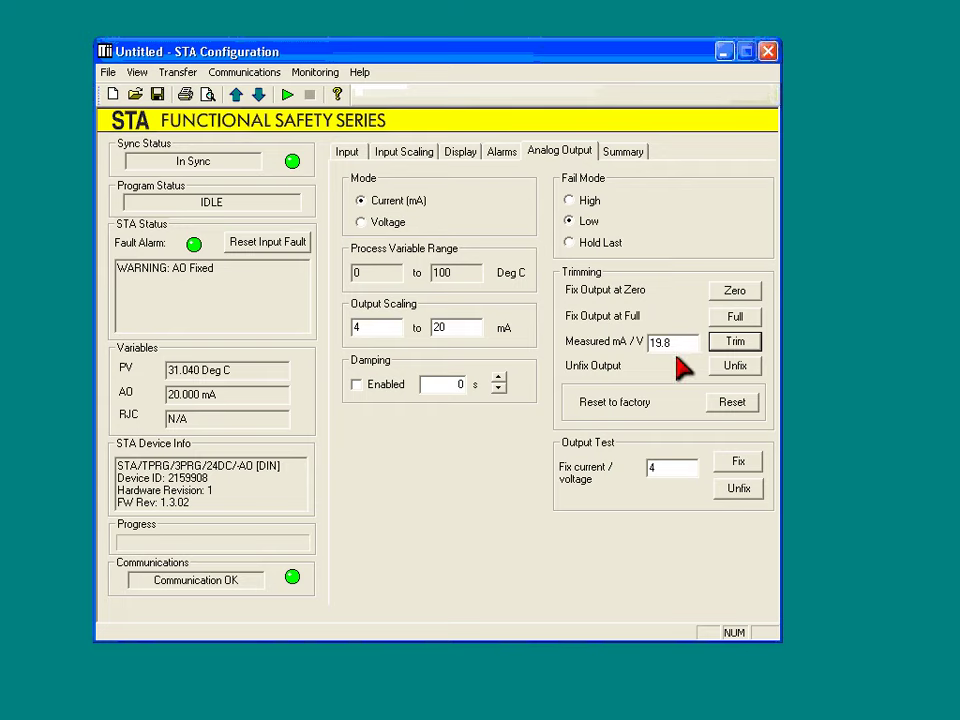
Fix the analog output at zero scale and trim it with a measured value of 4.1 mA
click(734, 291)
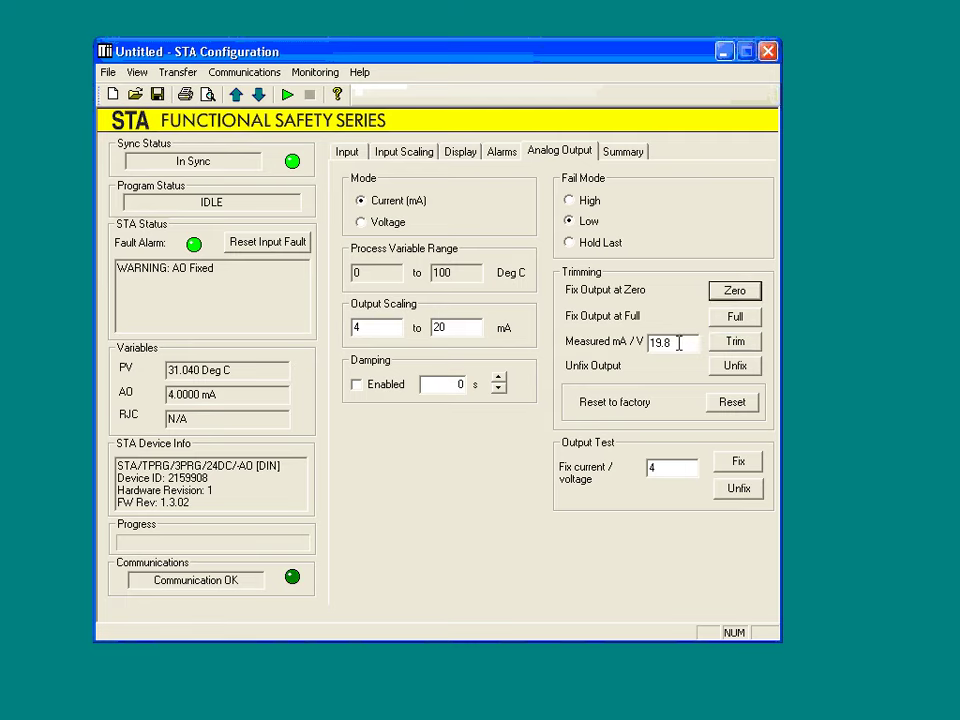
drag(680, 343, 619, 342)
text(4.1)
click(733, 345)
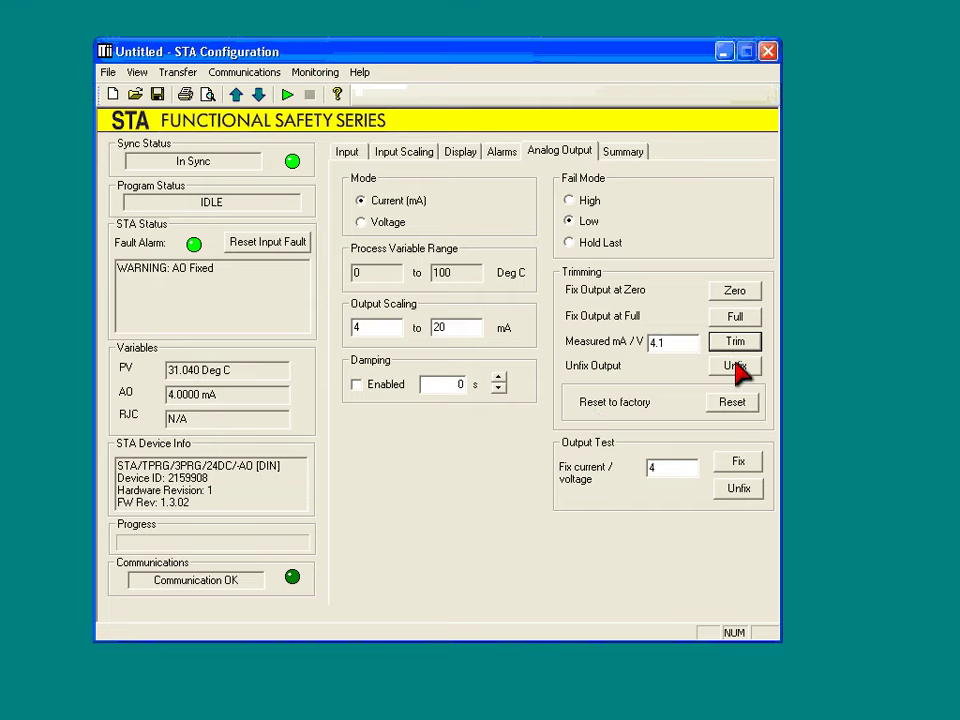
Unfix the output from trimming and reset the trim to factory settings
click(737, 367)
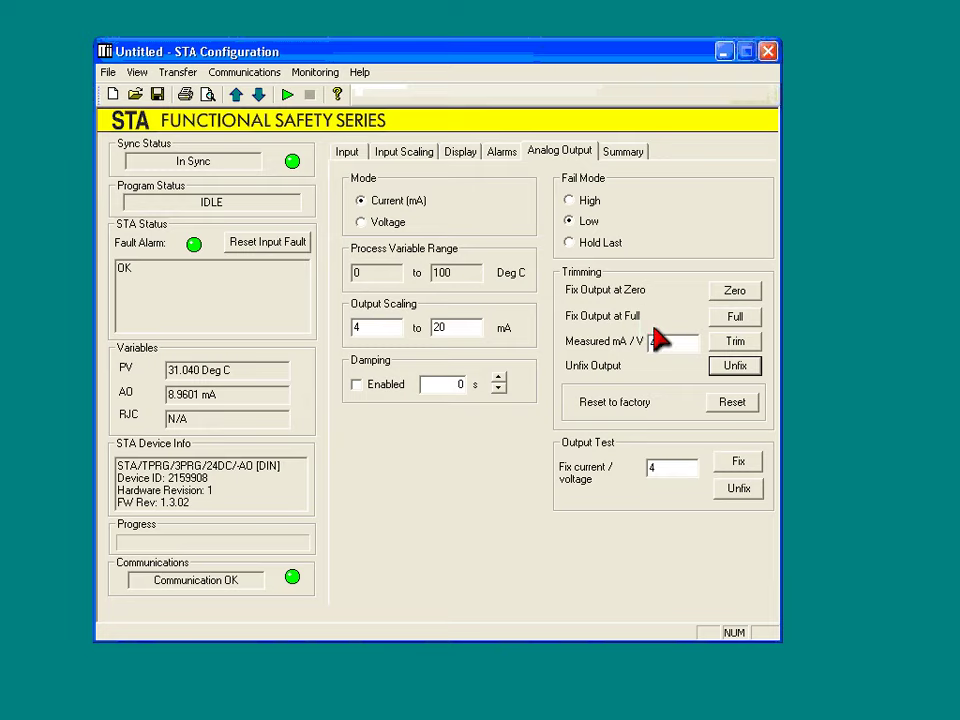
text(.1)
click(732, 405)
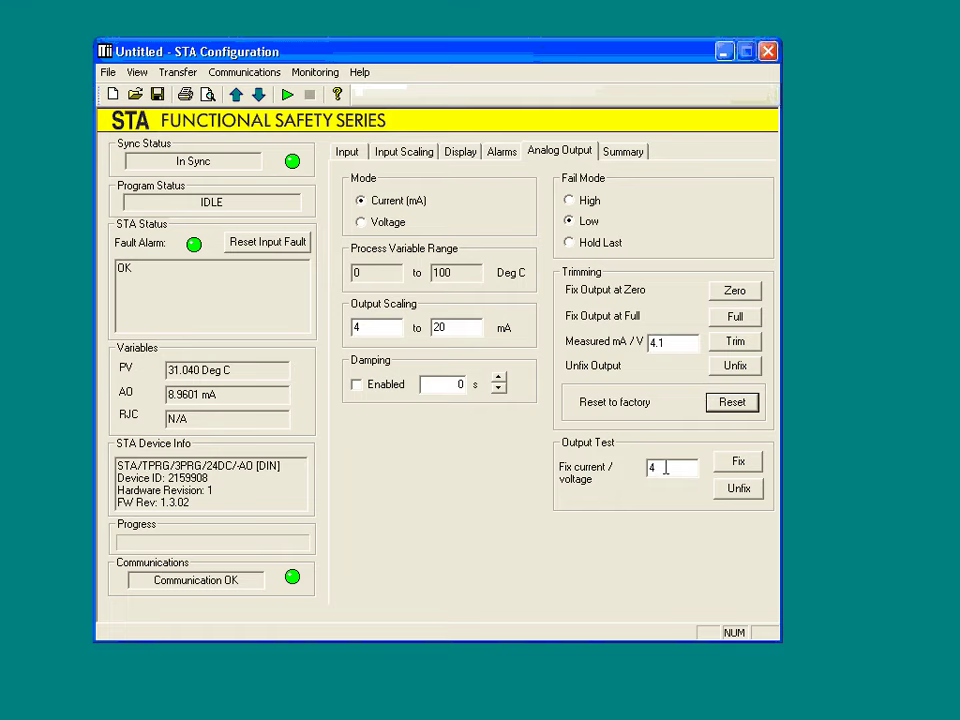
Run the output test by fixing the current at 4 mA and at 12.2 mA, and unfix it
drag(666, 467, 603, 478)
click(738, 464)
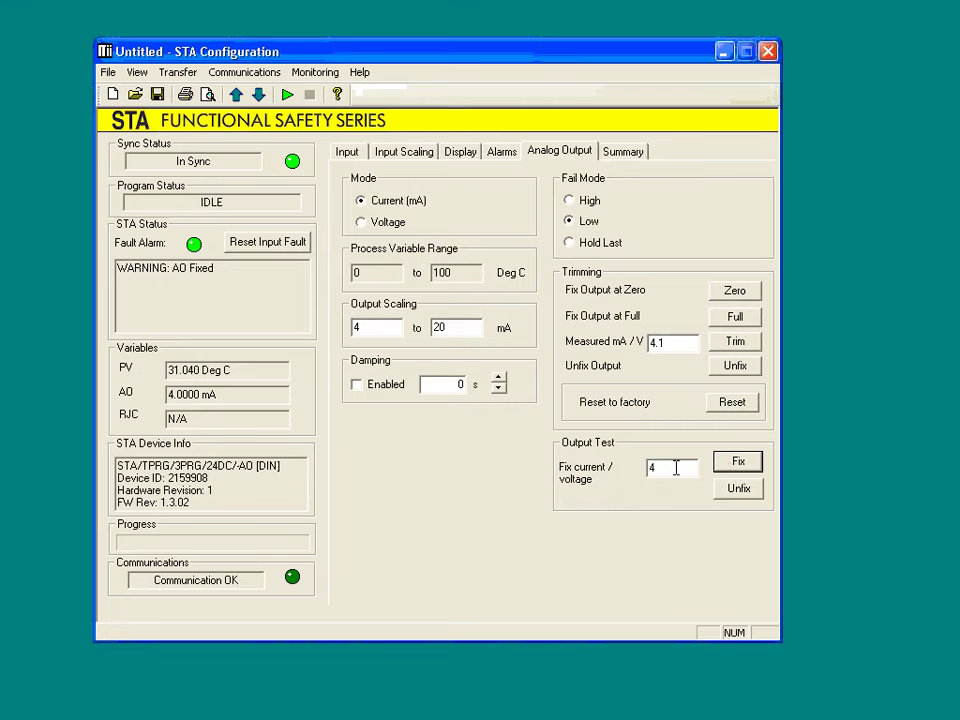
drag(676, 467, 583, 480)
text(12.2)
click(738, 461)
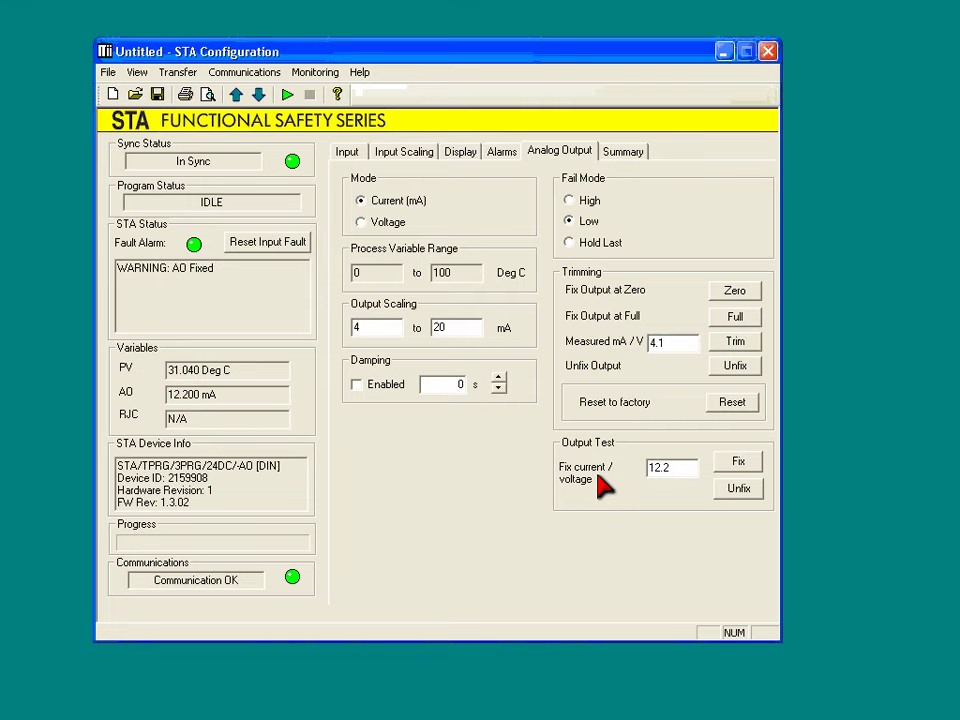
click(735, 490)
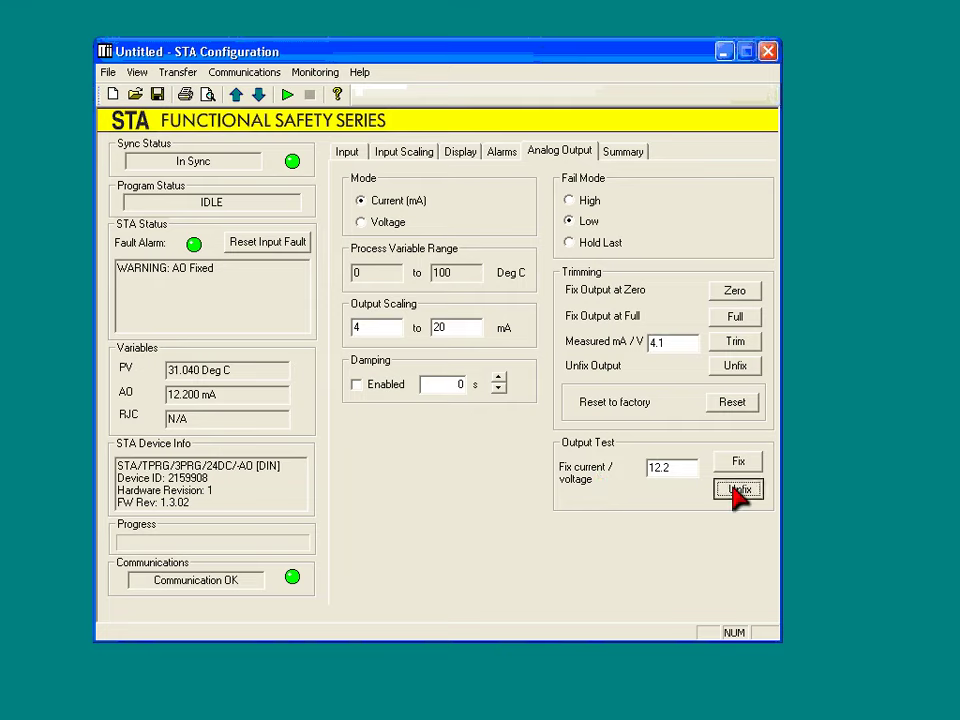